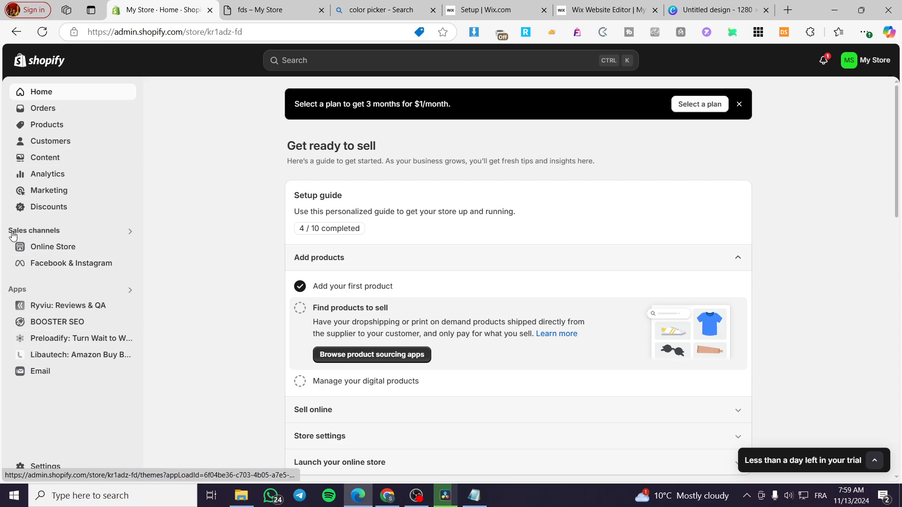
Step: Open the Dawn theme's editor in a separate tab, and bring up the online store's Navigation page in the current one
left_click(40, 252)
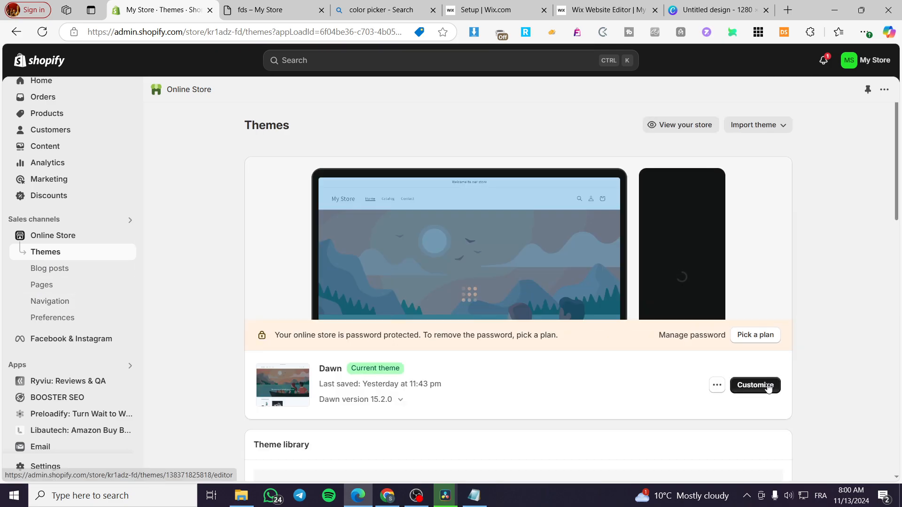
right_click(769, 388)
left_click(771, 191)
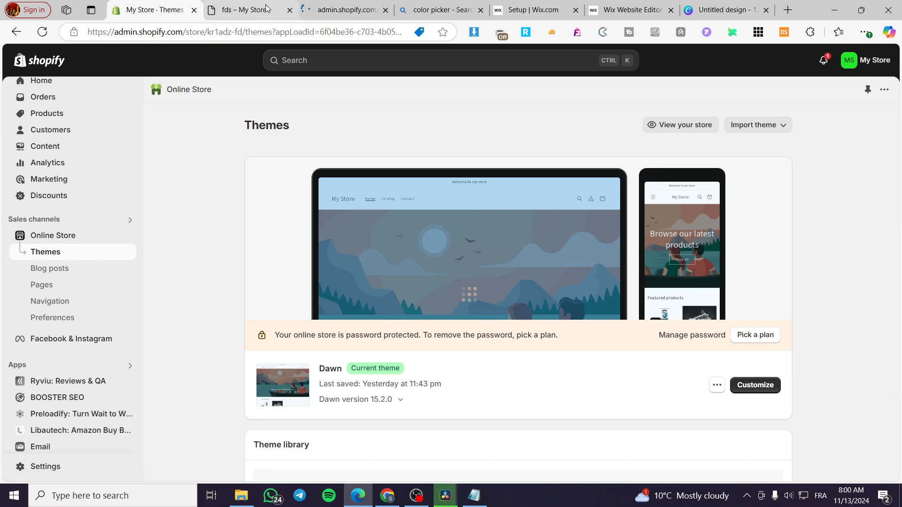
left_click(289, 10)
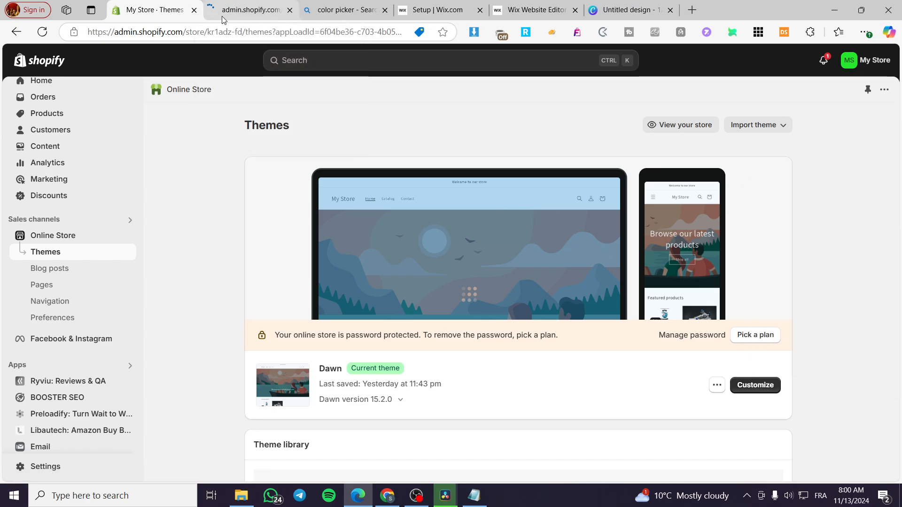
left_click(49, 306)
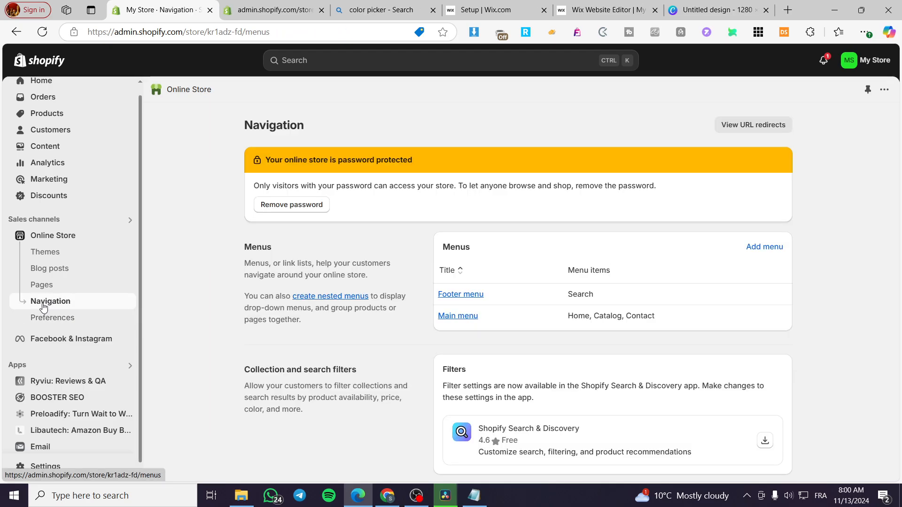
Step: Open the settings of the home page's Footer section in the theme editor
left_click(263, 10)
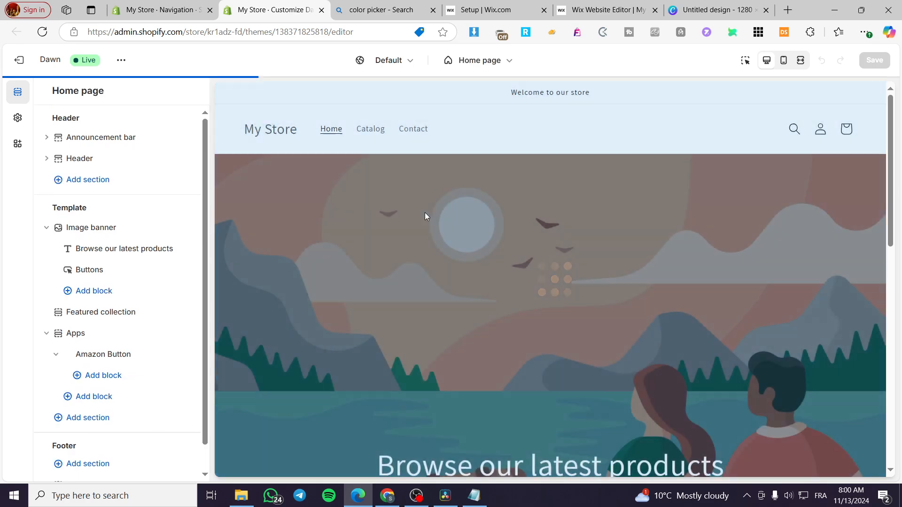
scroll(548, 270, "down", 8)
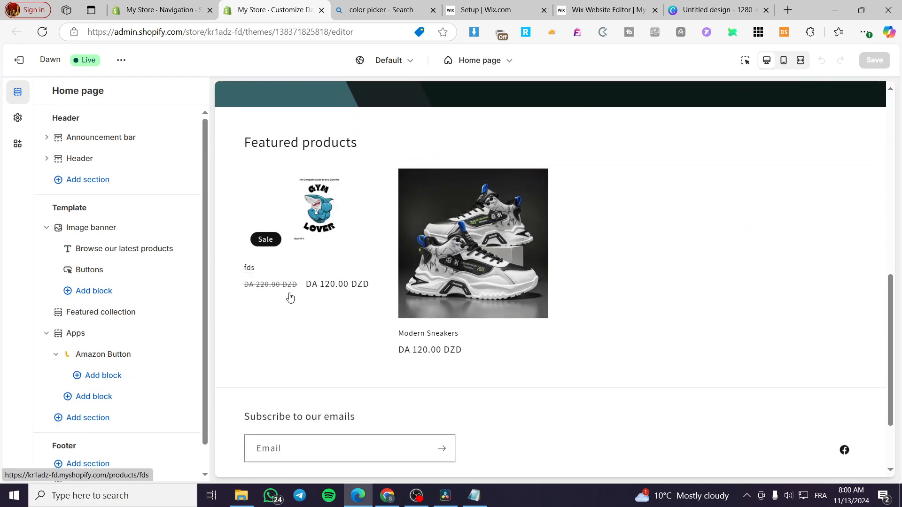
scroll(290, 297, "down", 2)
scroll(123, 360, "down", 1)
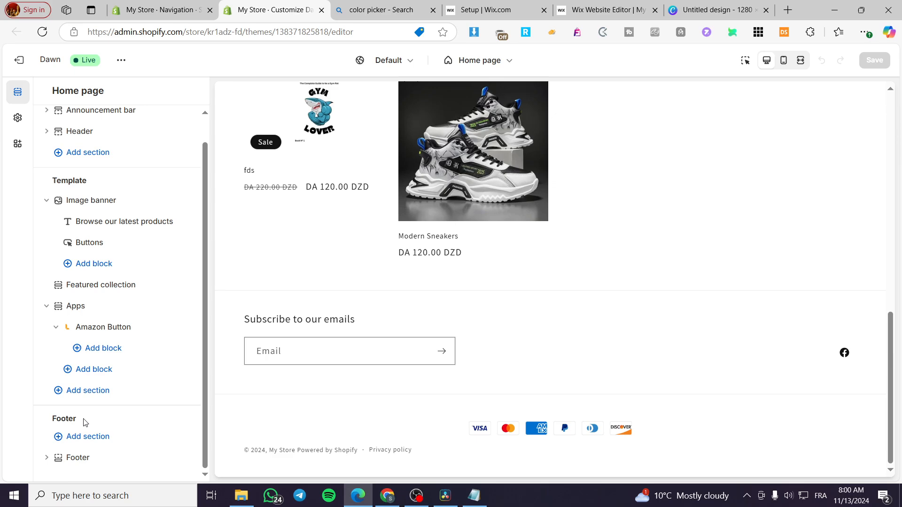
left_click(85, 457)
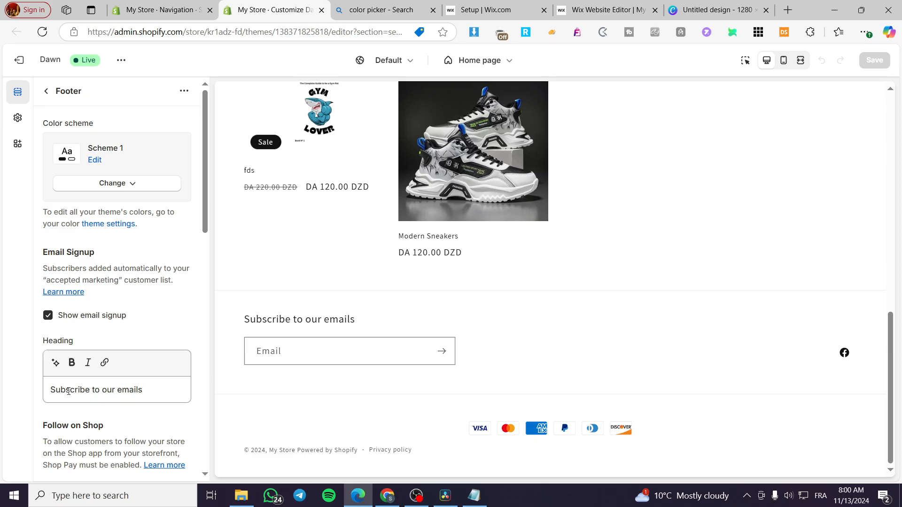
Step: Examine the Footer section's settings, from color scheme and email signup to policy links, spacing and the social media links under Theme Settings
scroll(131, 392, "down", 2)
scroll(145, 259, "up", 2)
scroll(108, 329, "down", 8)
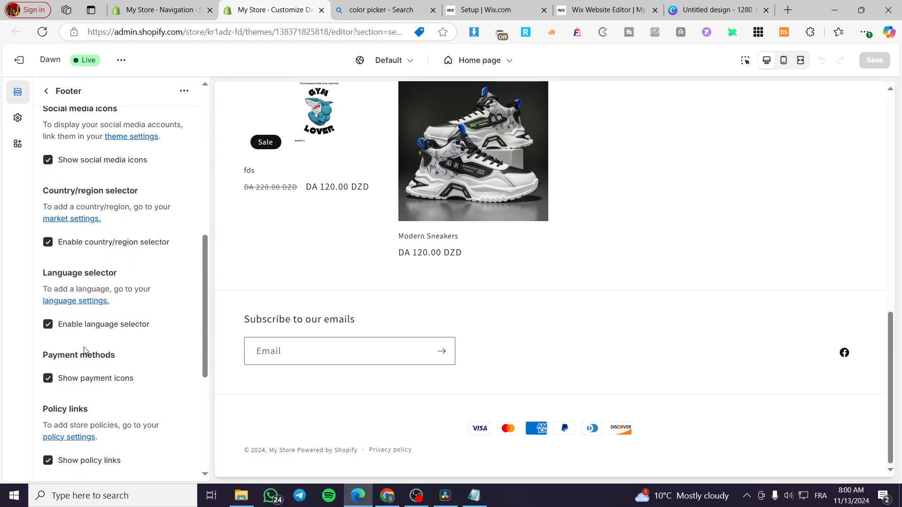
scroll(80, 343, "down", 5)
left_click(134, 429)
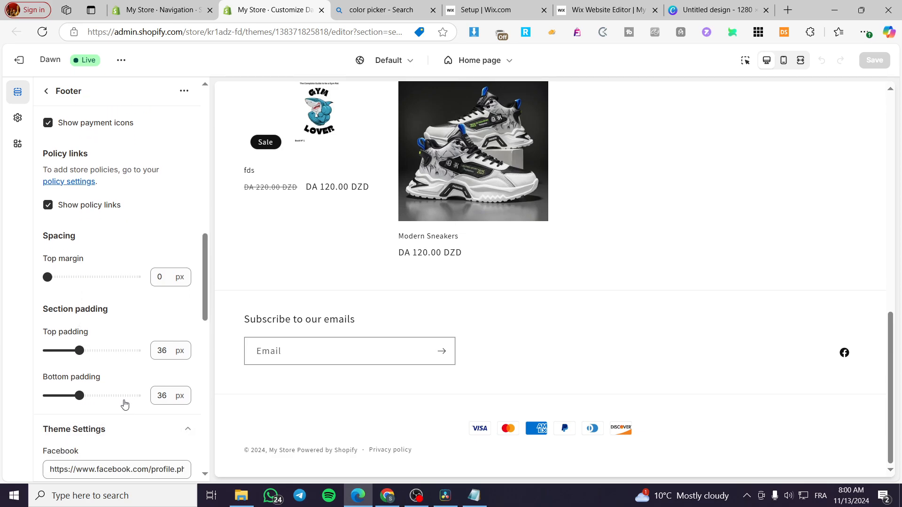
scroll(108, 367, "down", 5)
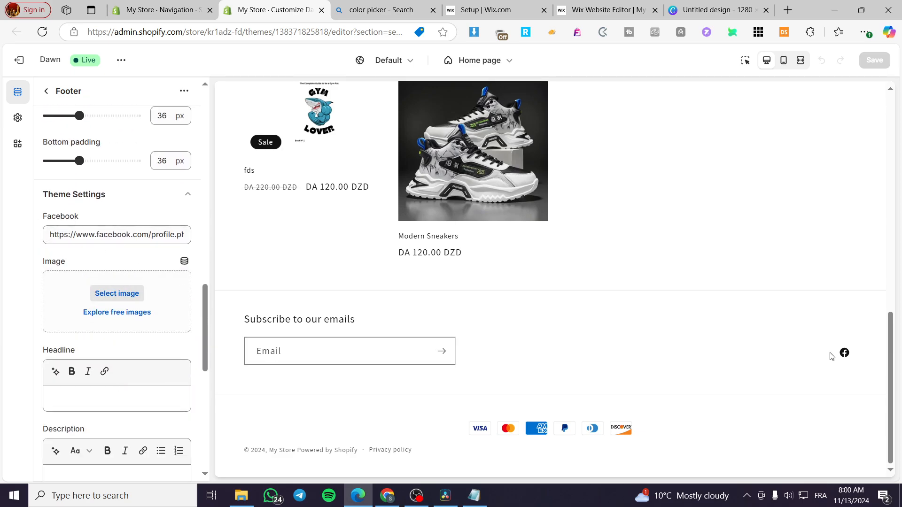
scroll(142, 249, "down", 3)
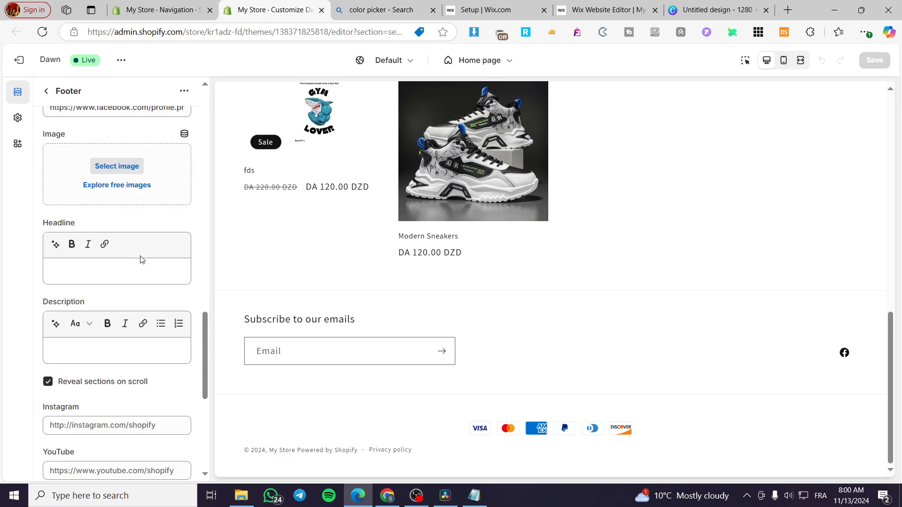
scroll(143, 260, "down", 7)
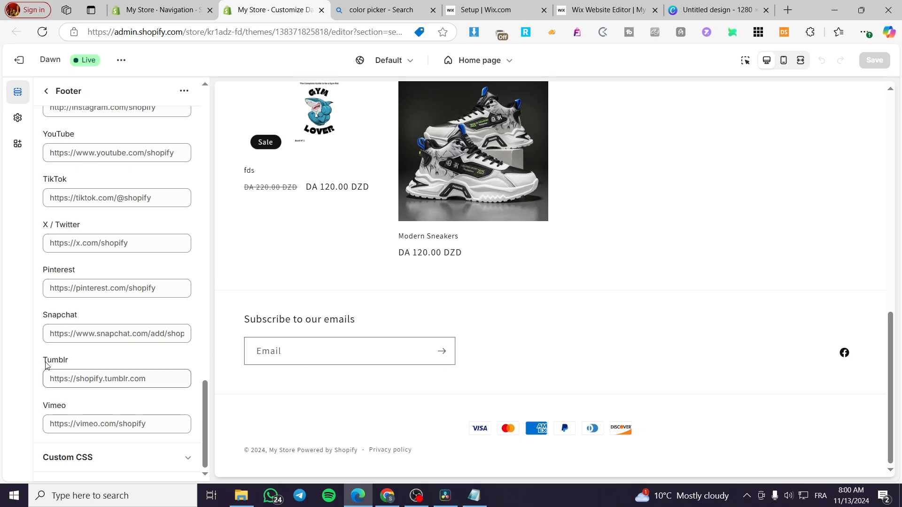
scroll(70, 372, "up", 20)
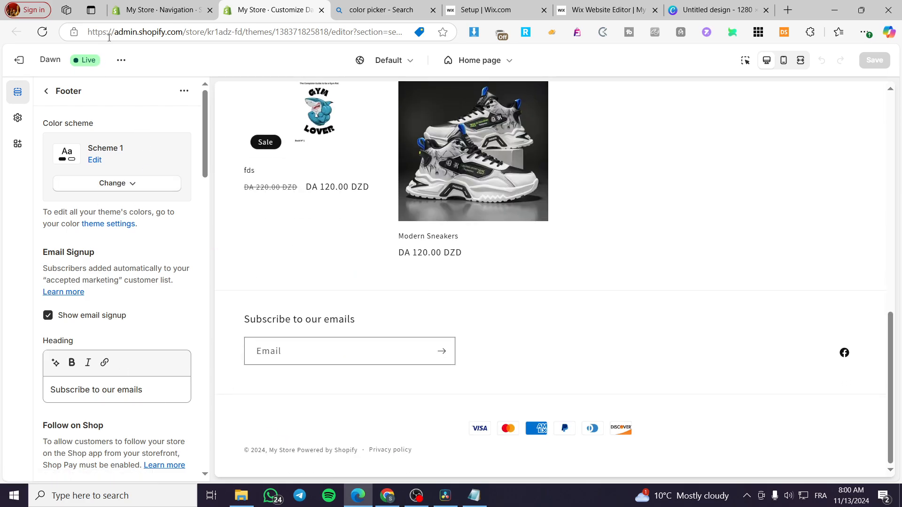
Step: Open the store's Footer menu from the Navigation page and start a new menu item named Privacy Policy
left_click(155, 9)
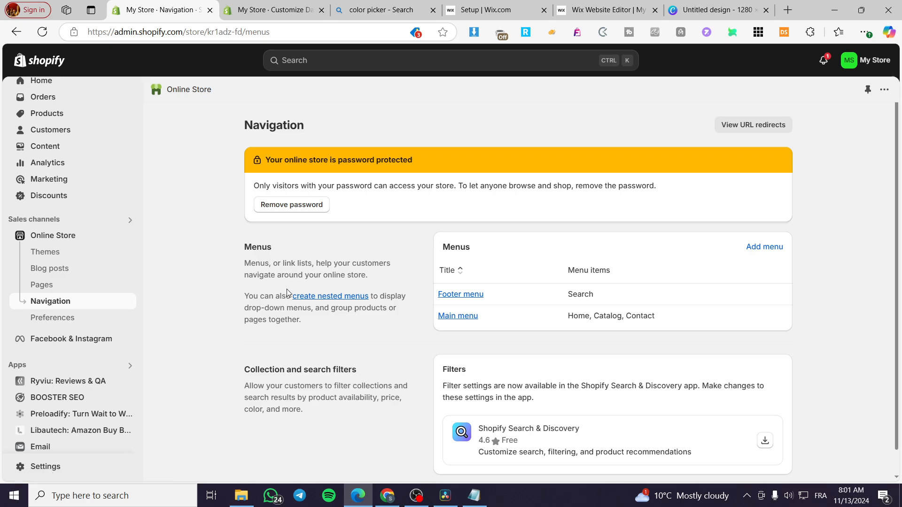
left_click(462, 296)
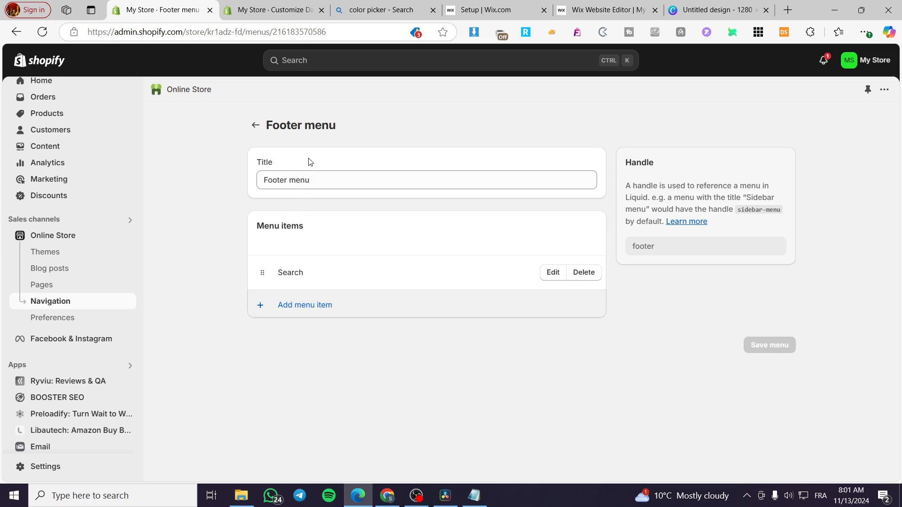
left_click(294, 312)
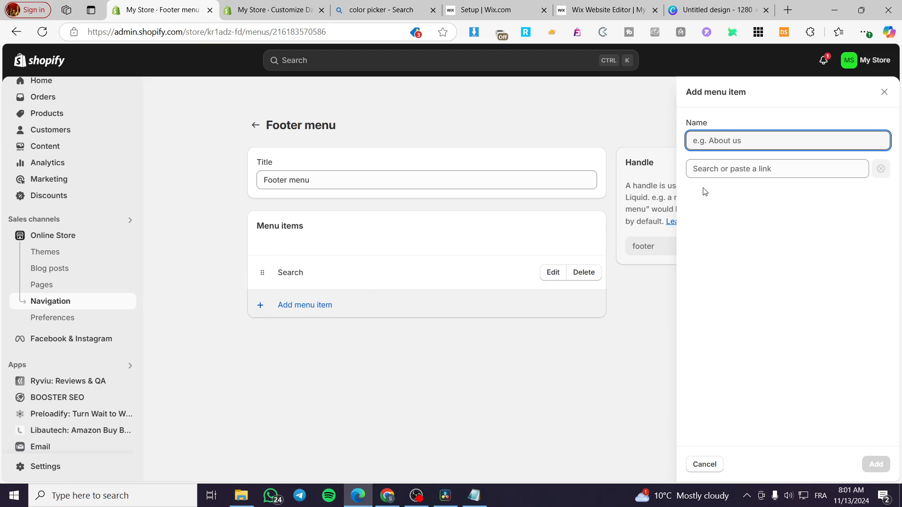
type("Privacy Policy")
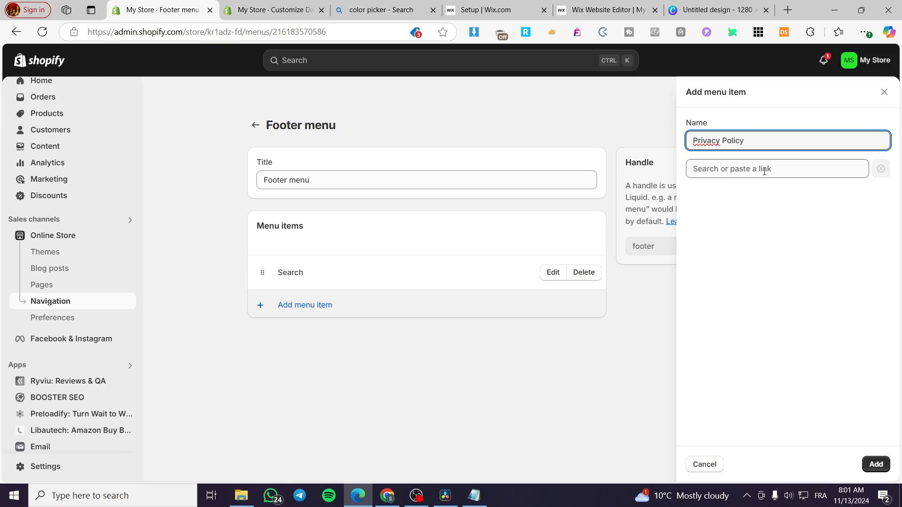
Step: Link the new item to the store's Privacy Policy from the Policies group, add it and save the footer menu
left_click(799, 170)
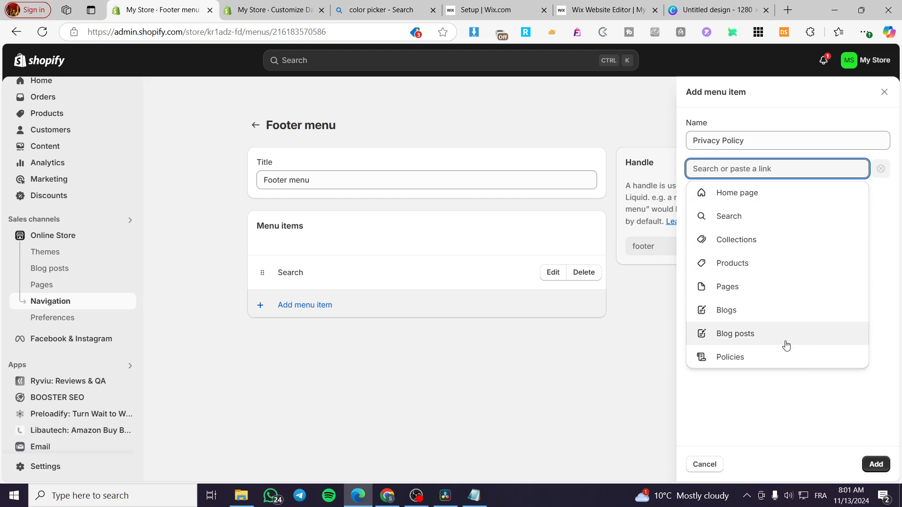
left_click(769, 361)
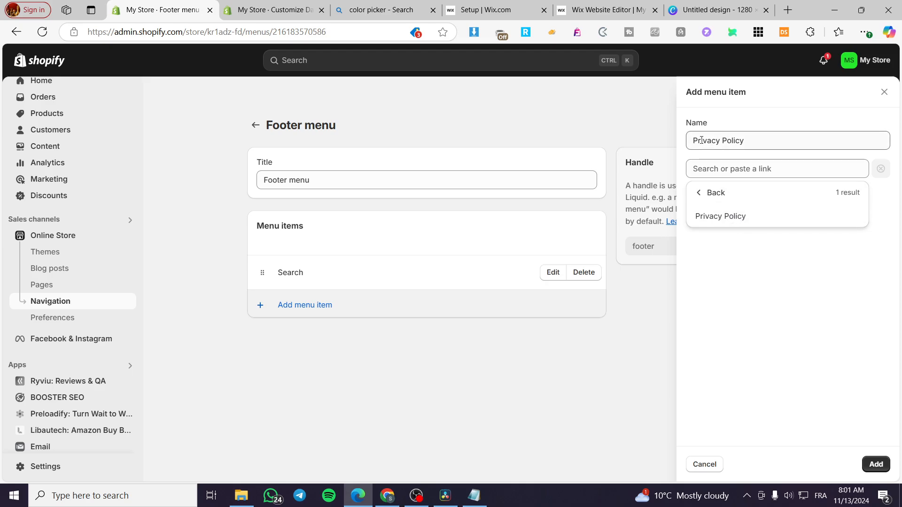
left_click(746, 221)
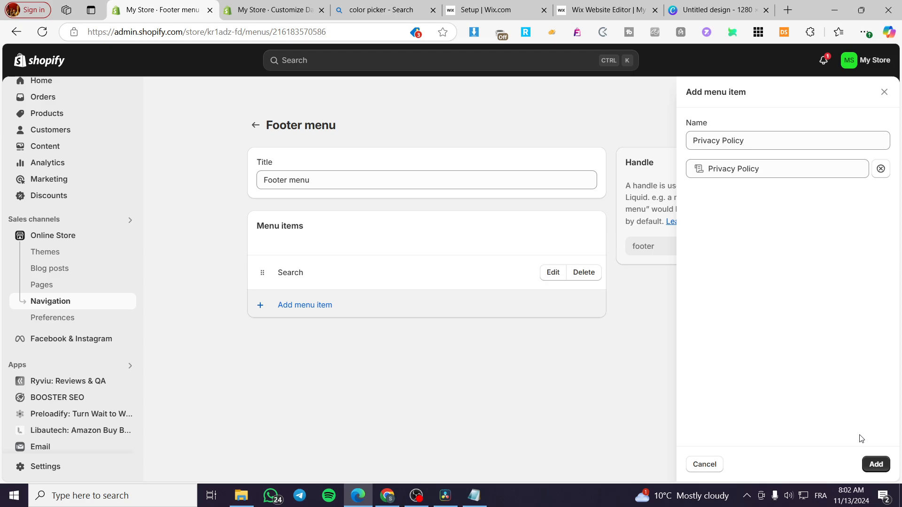
left_click(876, 464)
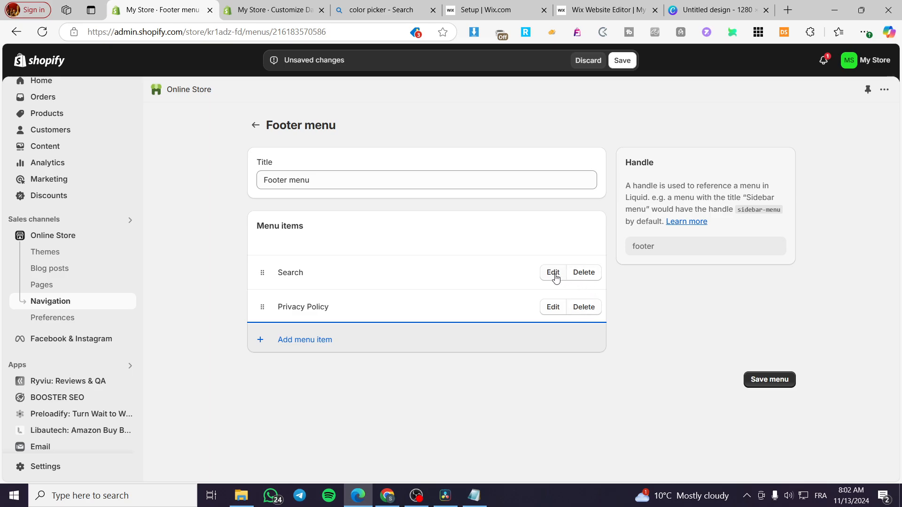
left_click(625, 60)
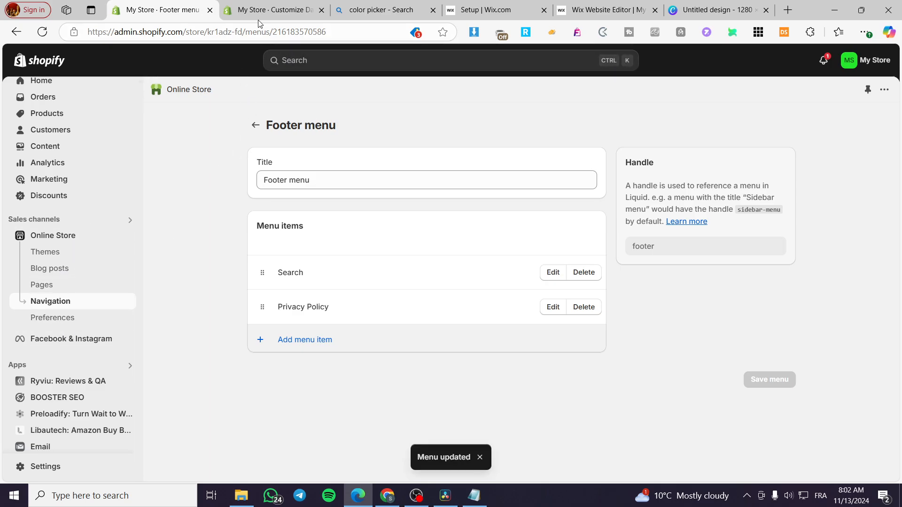
Step: Return to the theme editor and check the footer preview and the Footer section's settings after the menu change
left_click(281, 6)
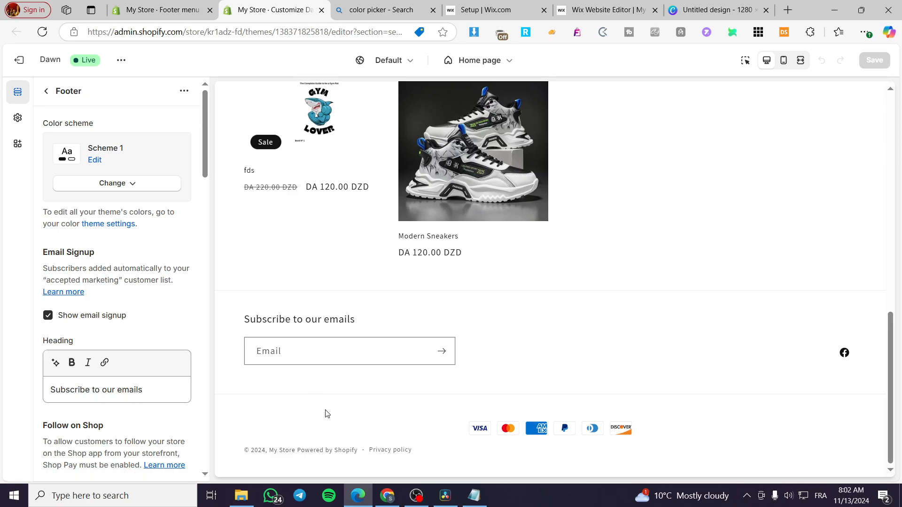
scroll(86, 378, "down", 8)
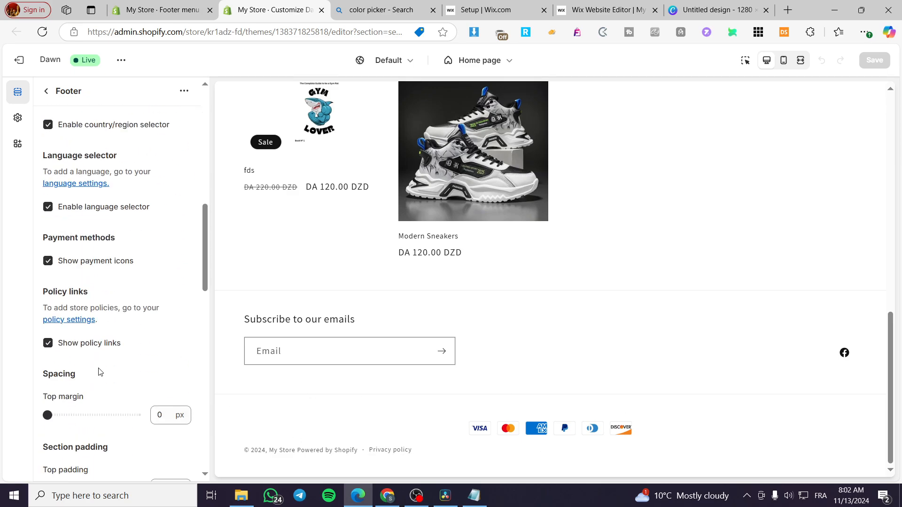
scroll(116, 361, "down", 5)
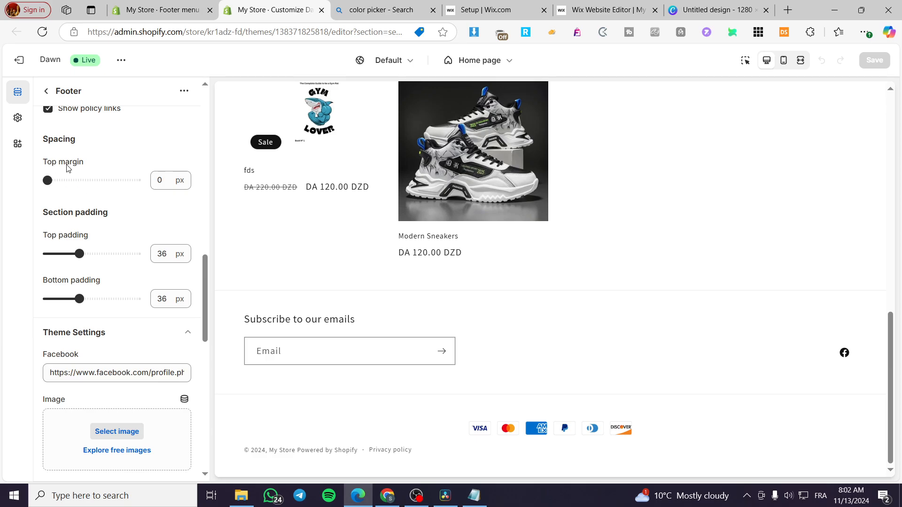
scroll(60, 175, "up", 15)
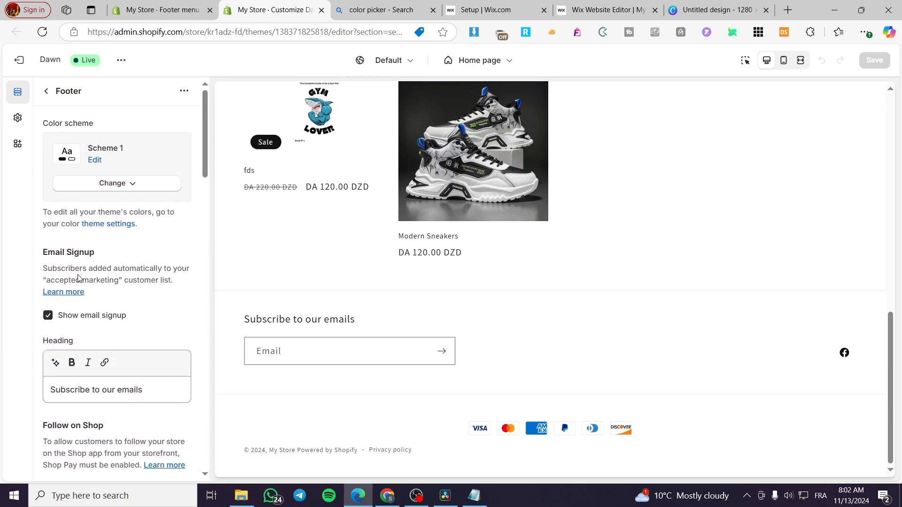